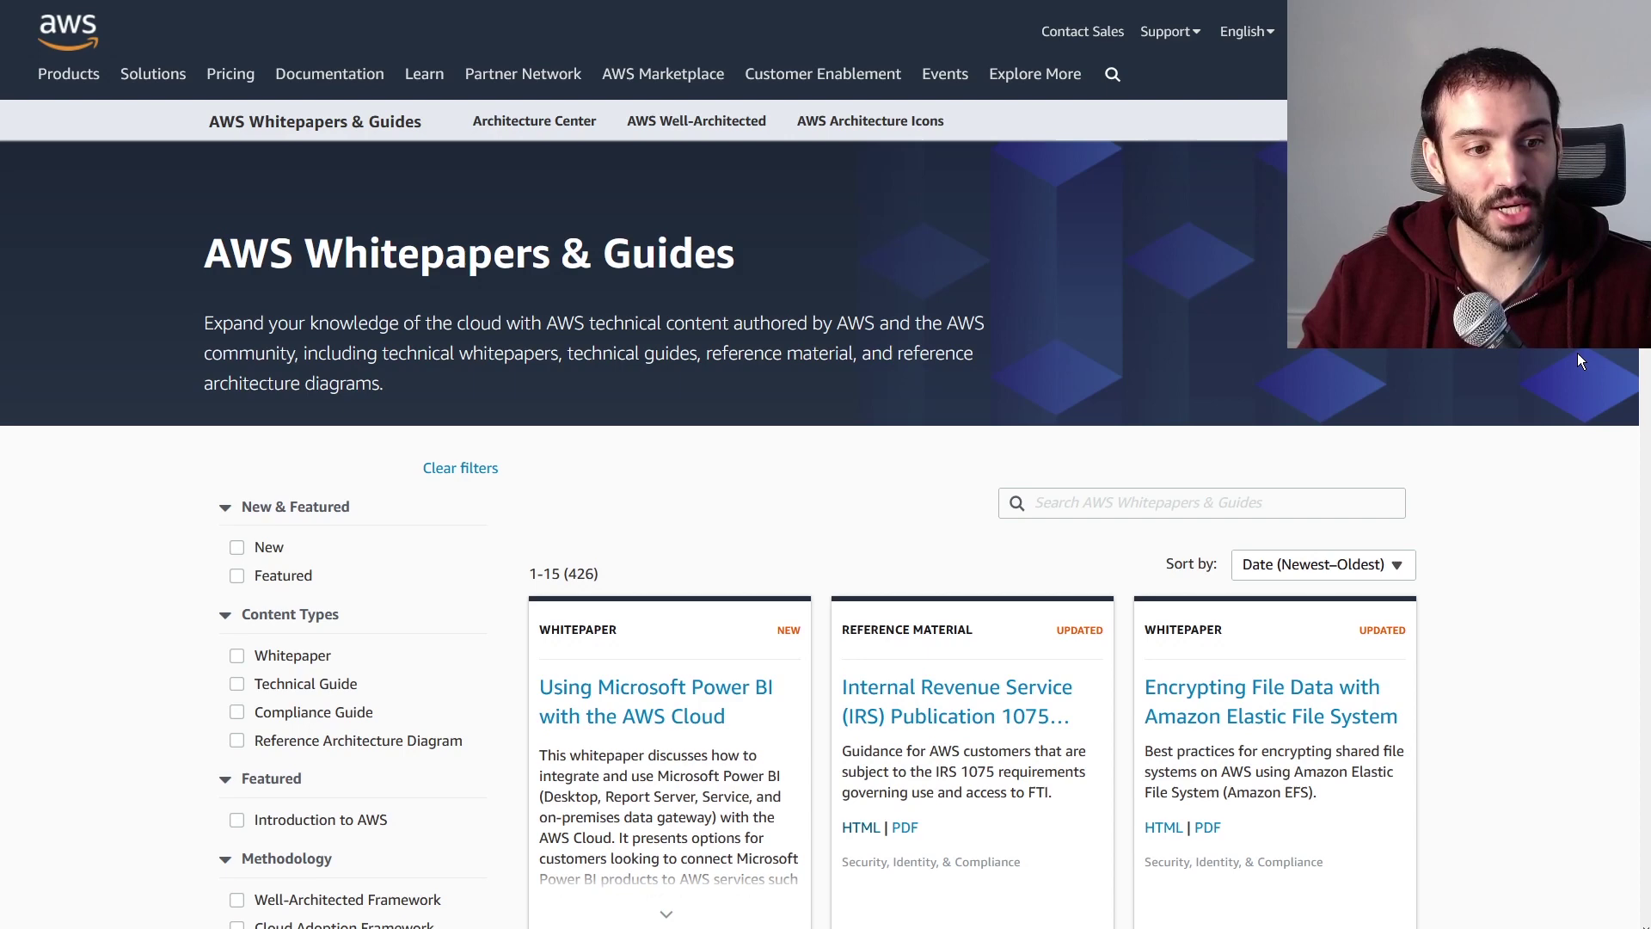
scroll(130, 514, "down", 1)
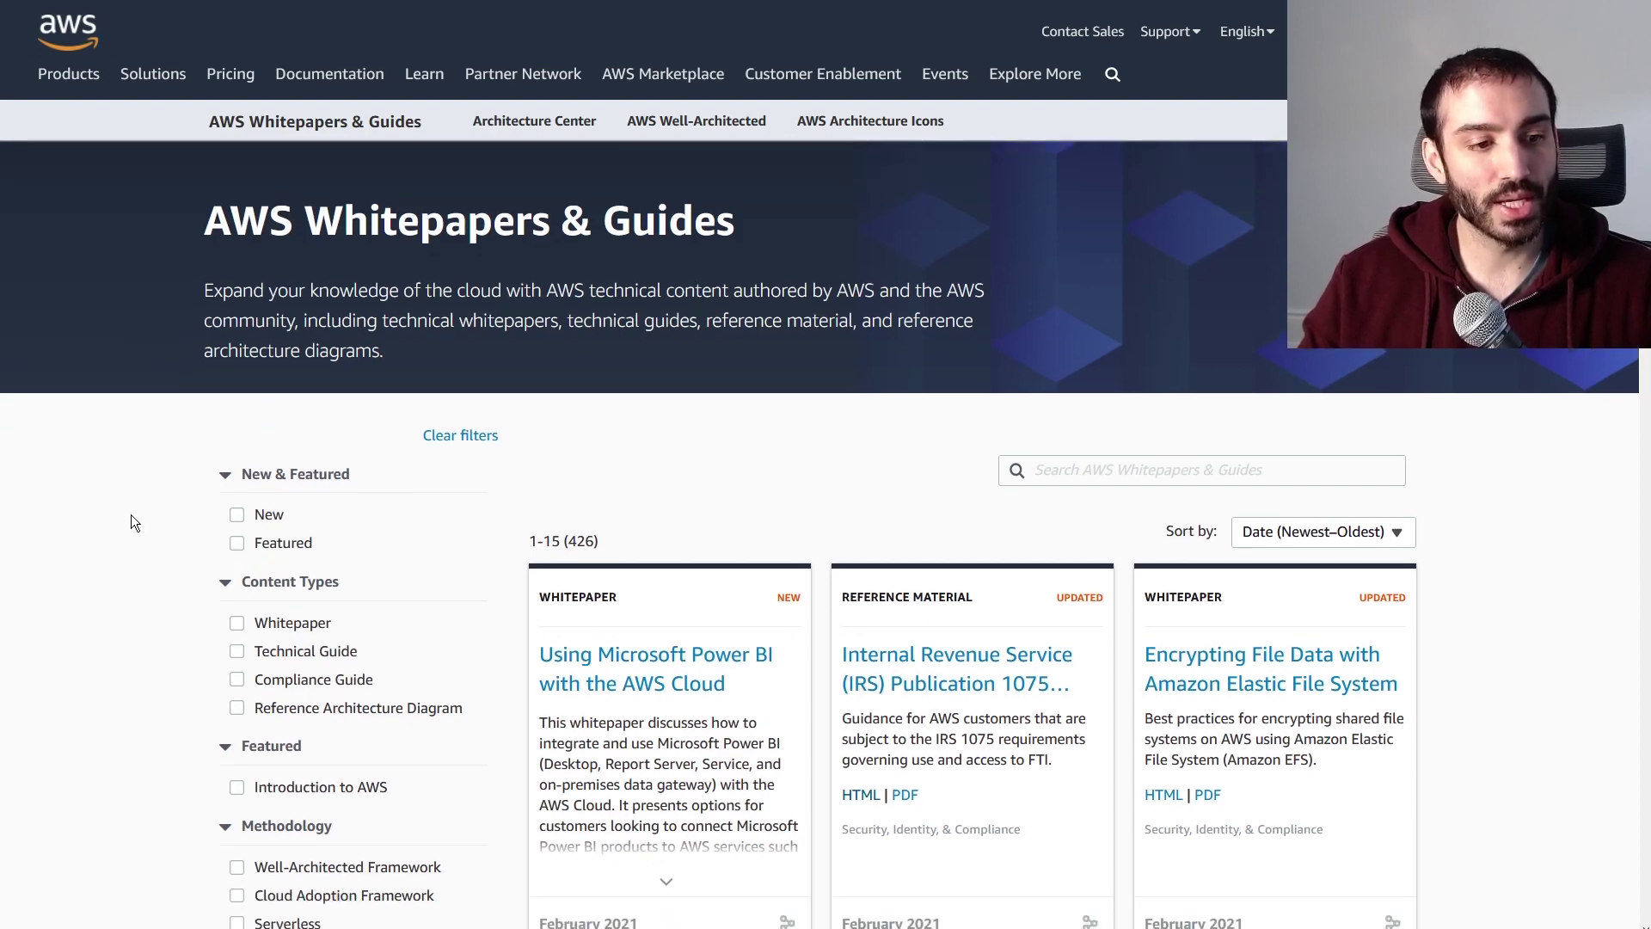
scroll(130, 516, "down", 1)
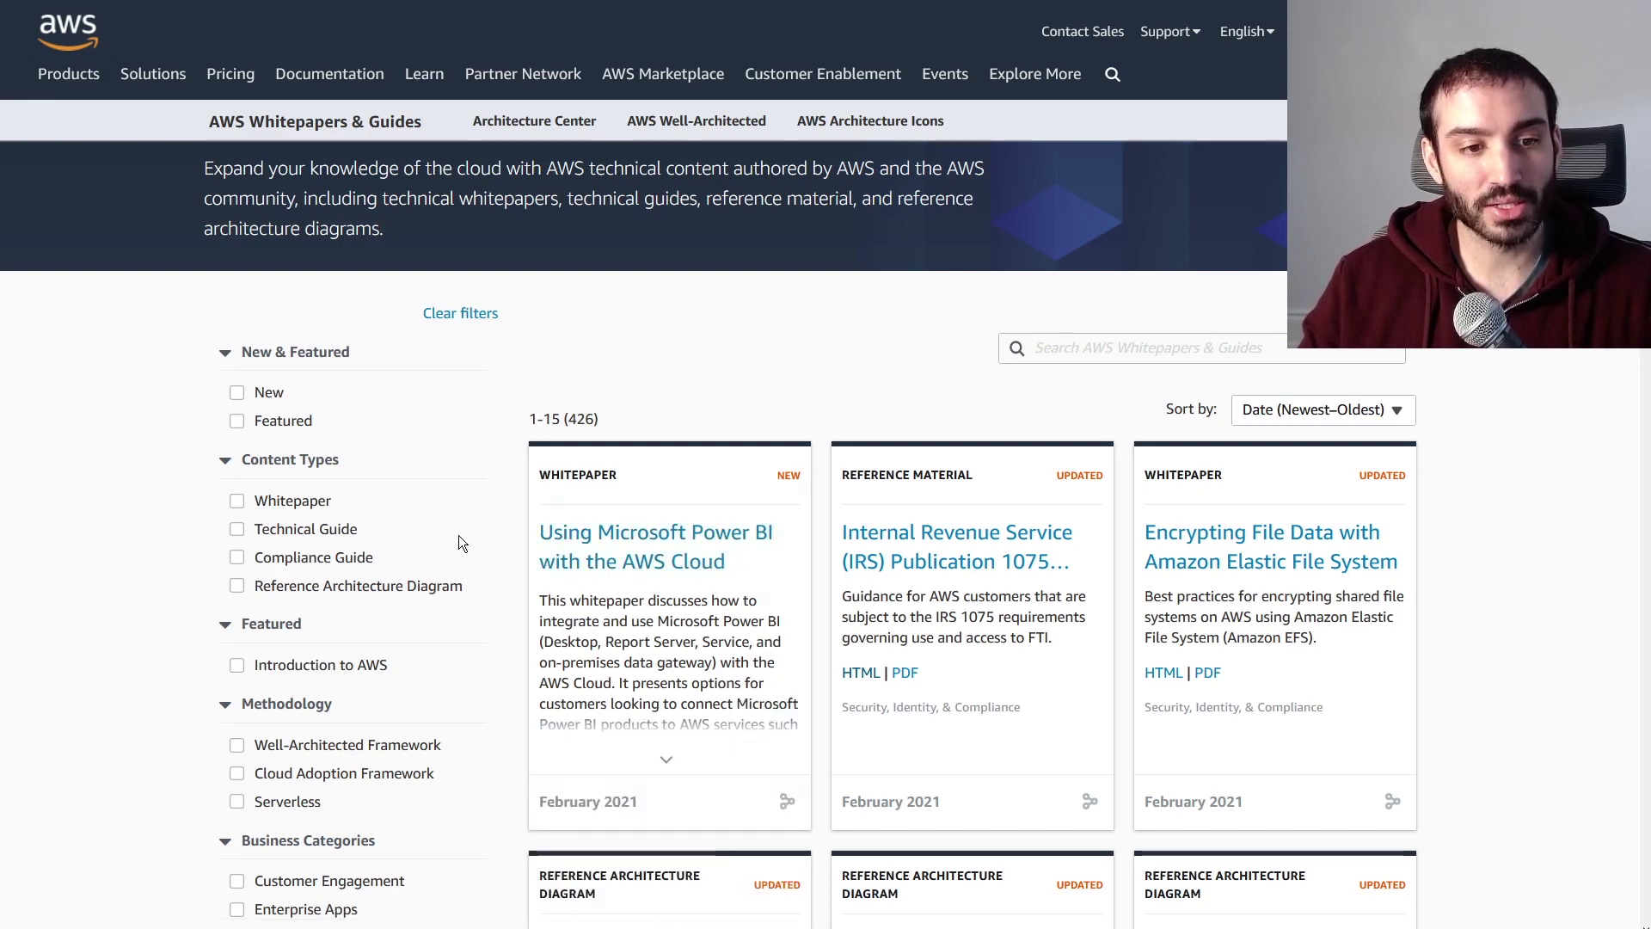
scroll(458, 536, "down", 1)
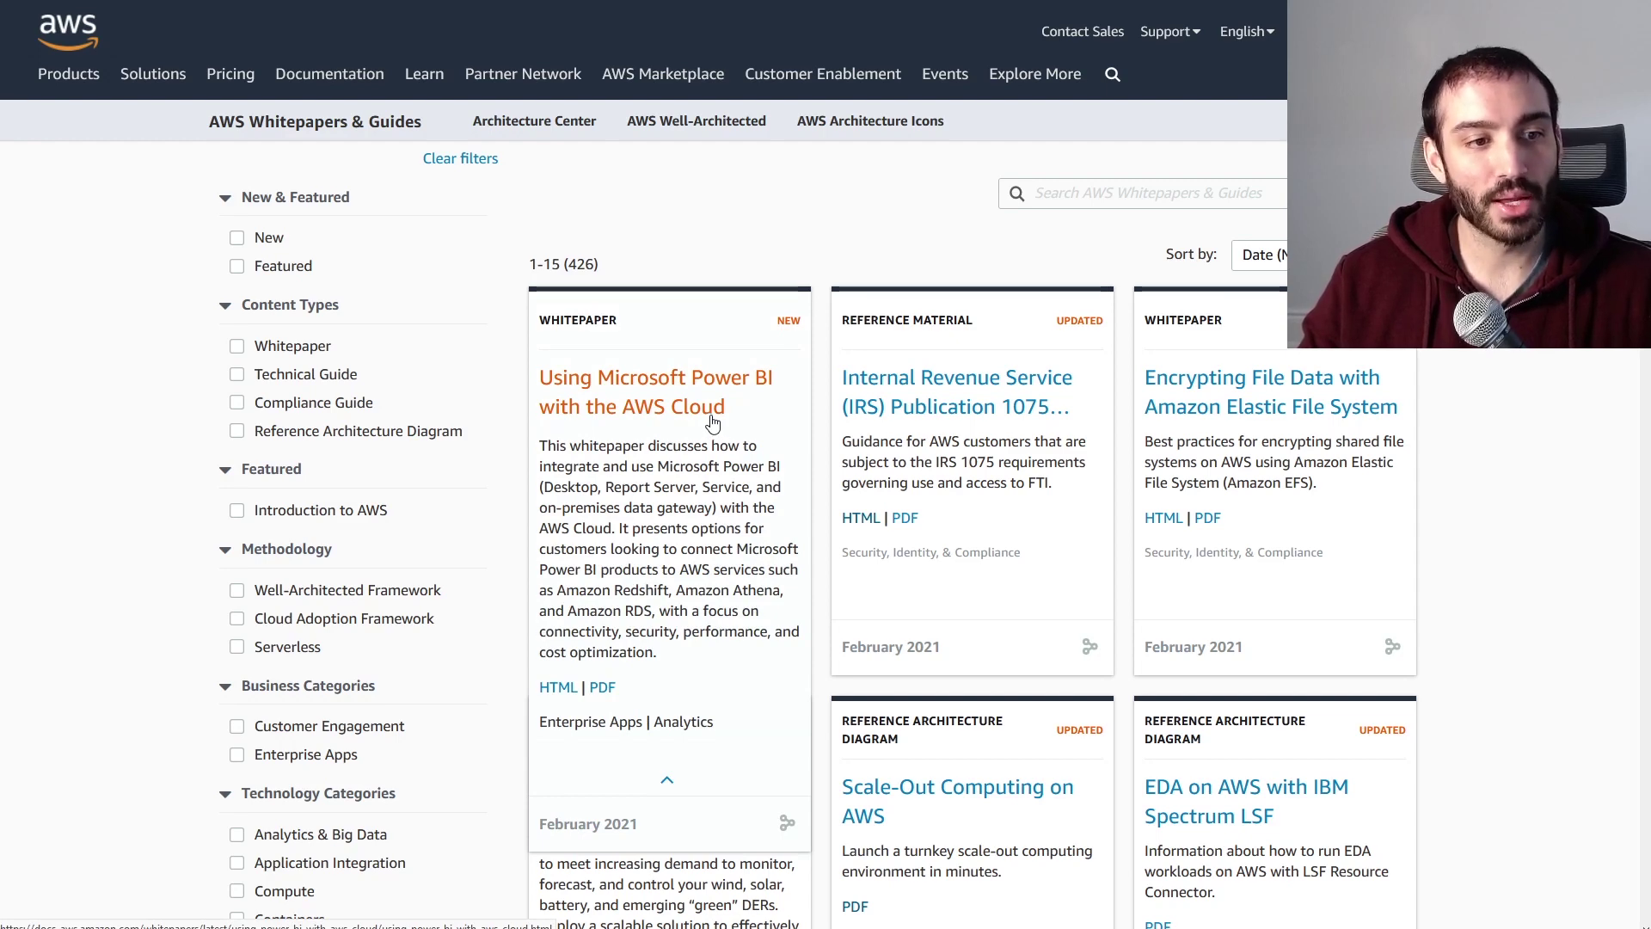
Filter to Reference Architecture Diagram content (130 results) and open the Airline Schedule Engine PDF.
left_click(241, 430)
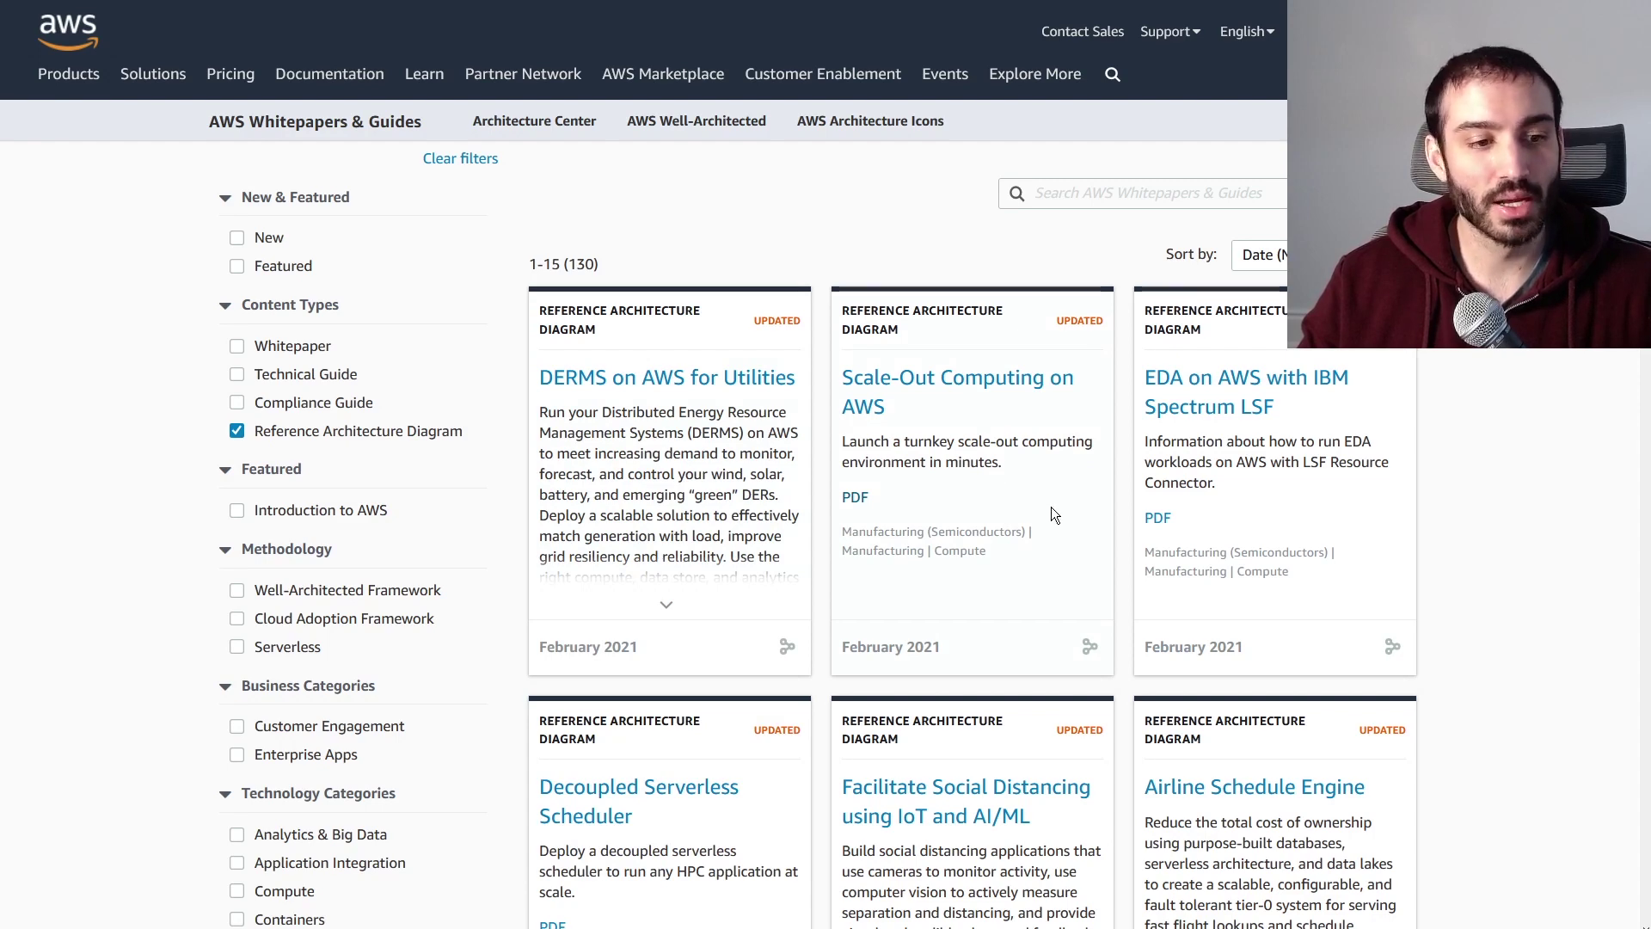
scroll(1064, 504, "down", 5)
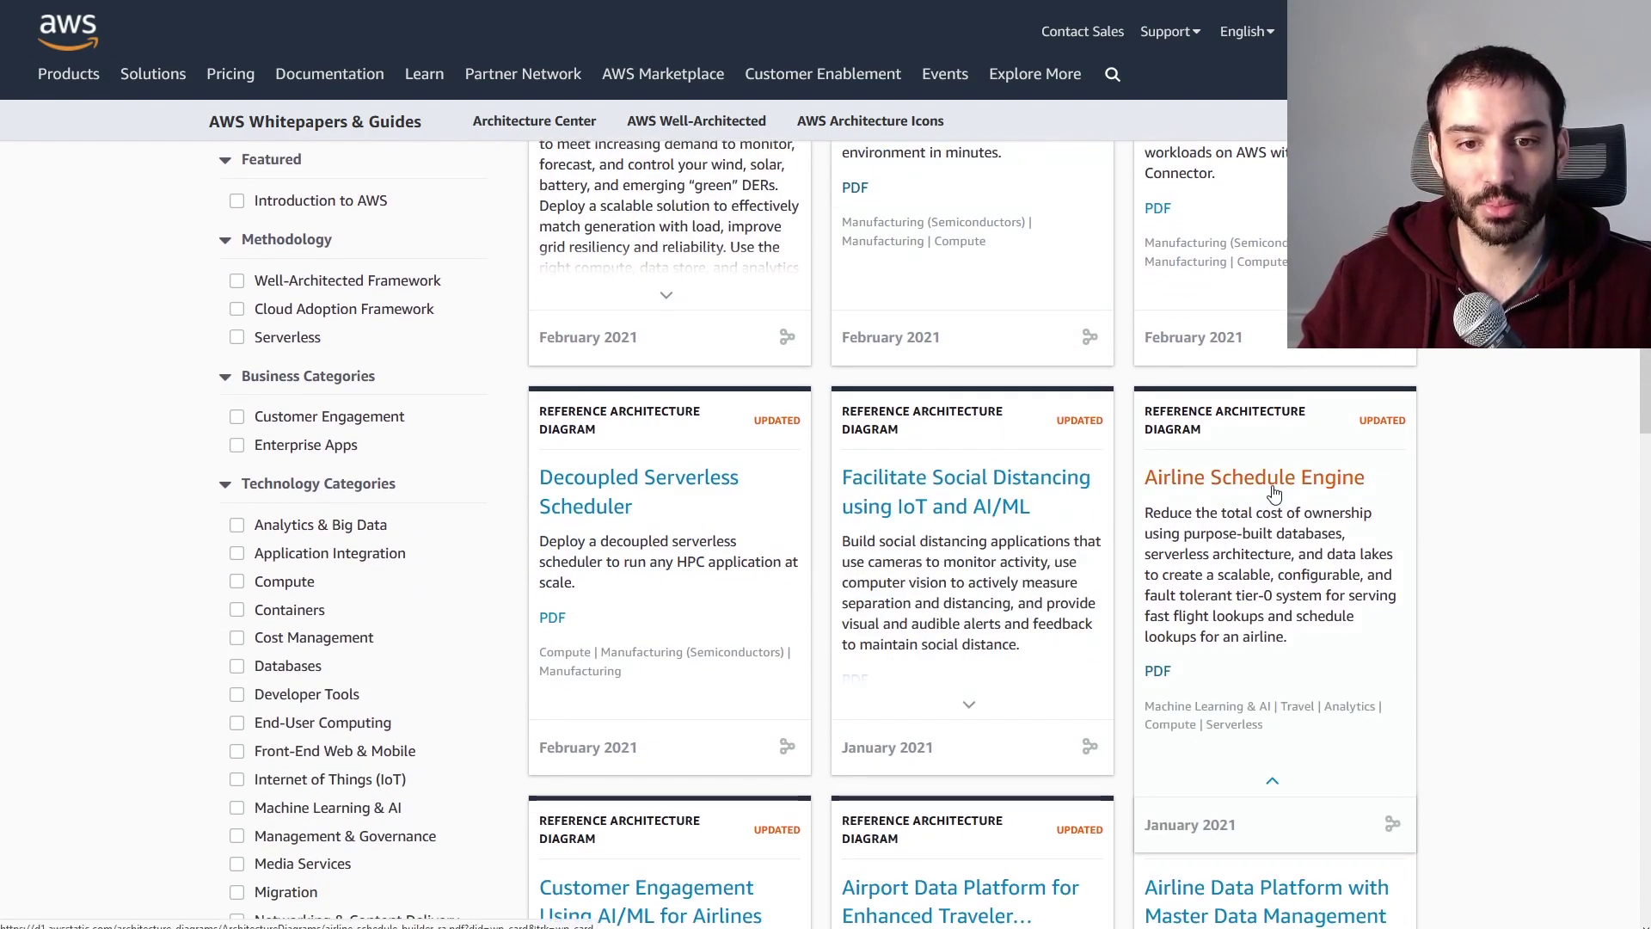
left_click(1271, 490)
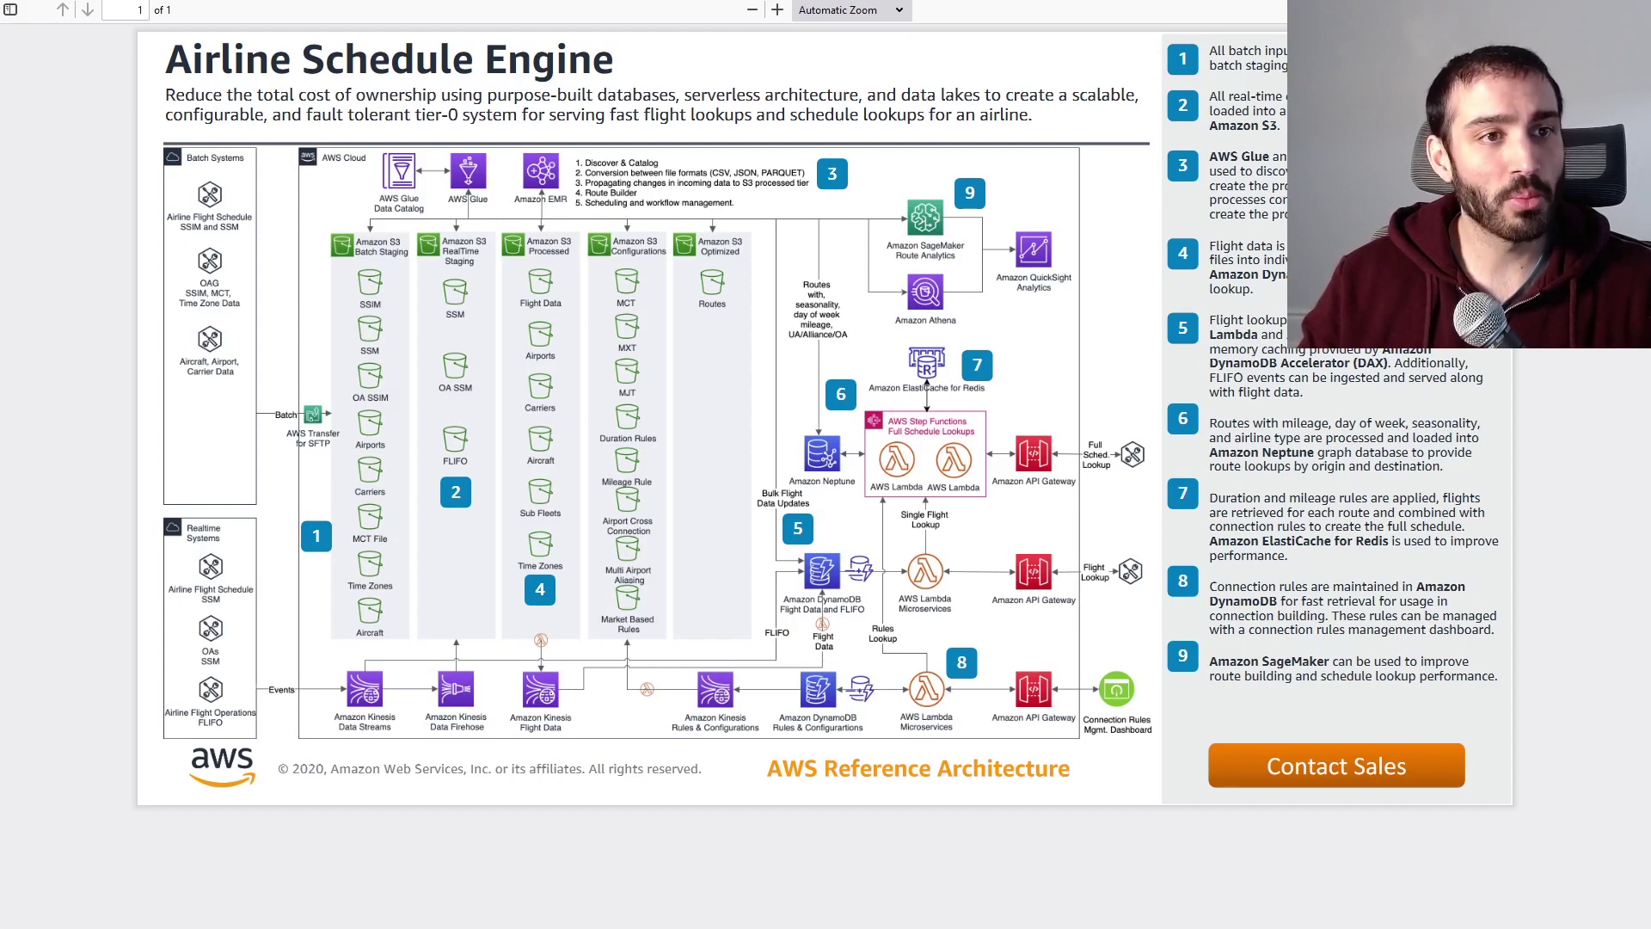
Leave the Airline Schedule Engine PDF and return to the reference diagram listing.
key("alt+Left")
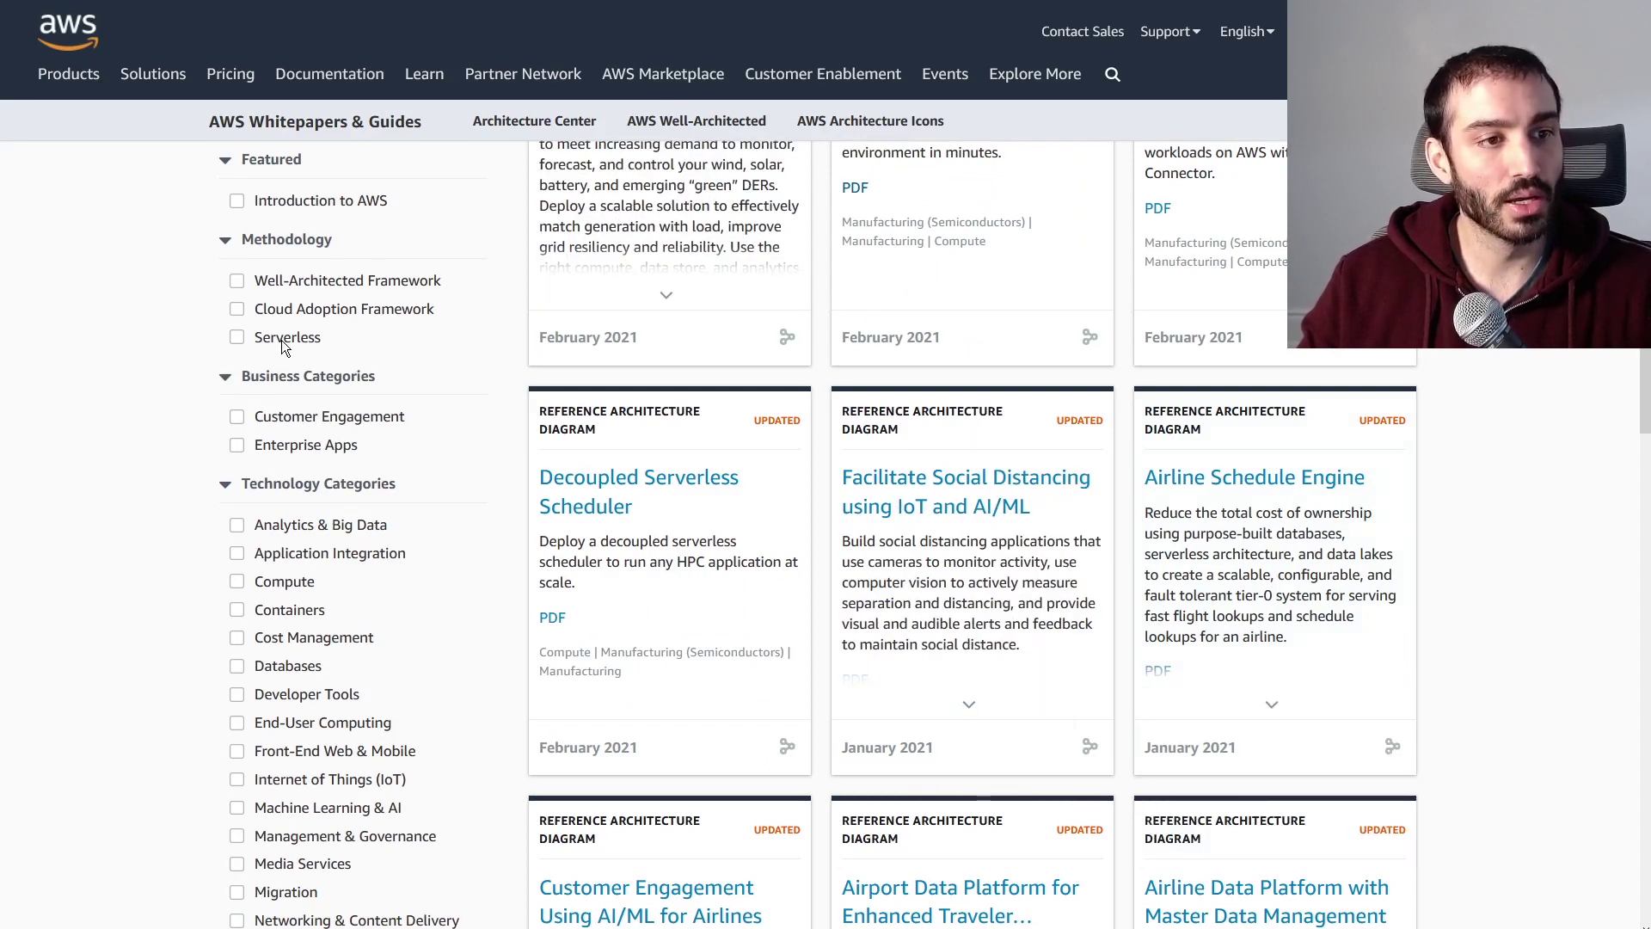
scroll(282, 339, "up", 1)
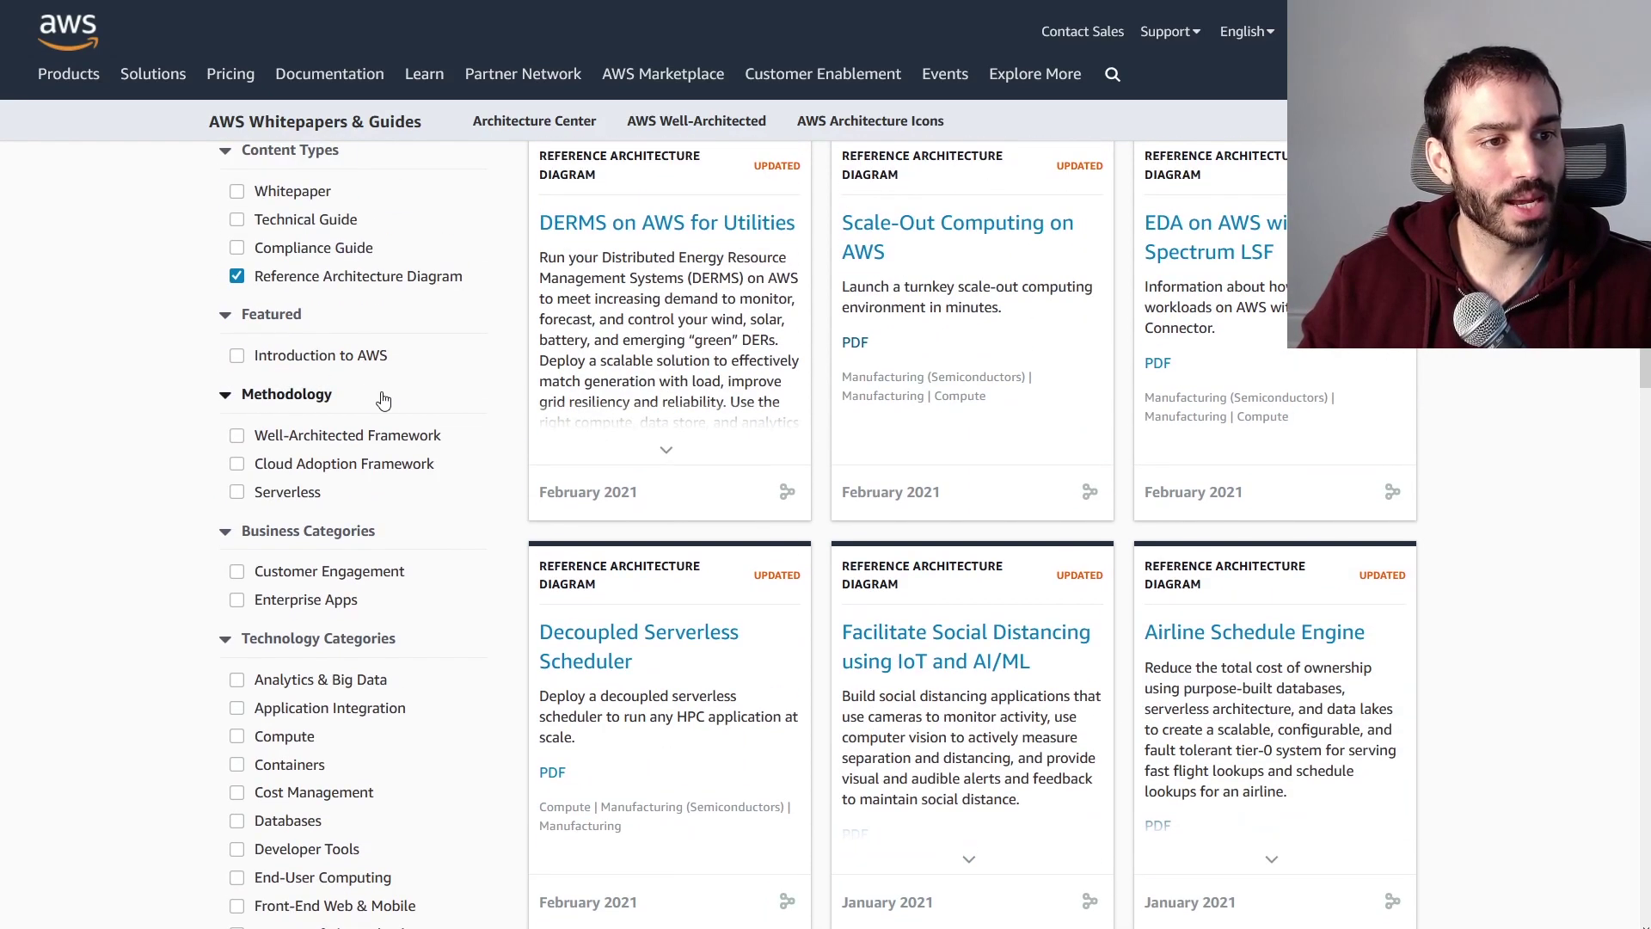
Add the Serverless methodology filter and open the Serverless Architecture for Global Applications PDF.
left_click(237, 493)
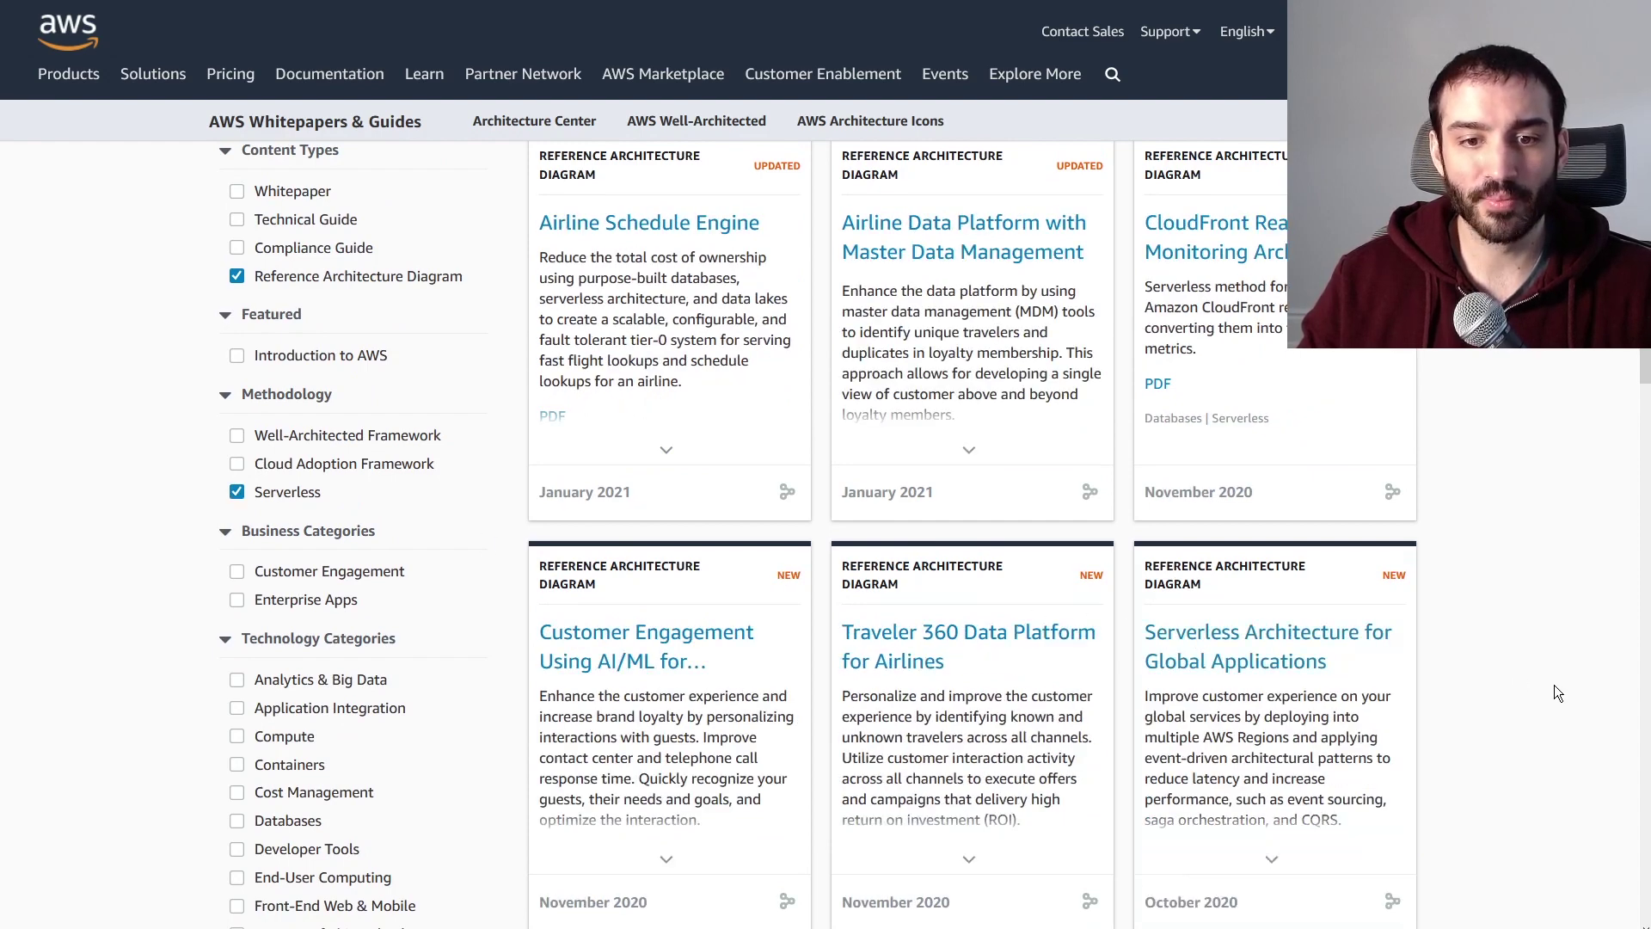
mouse_move(1274, 698)
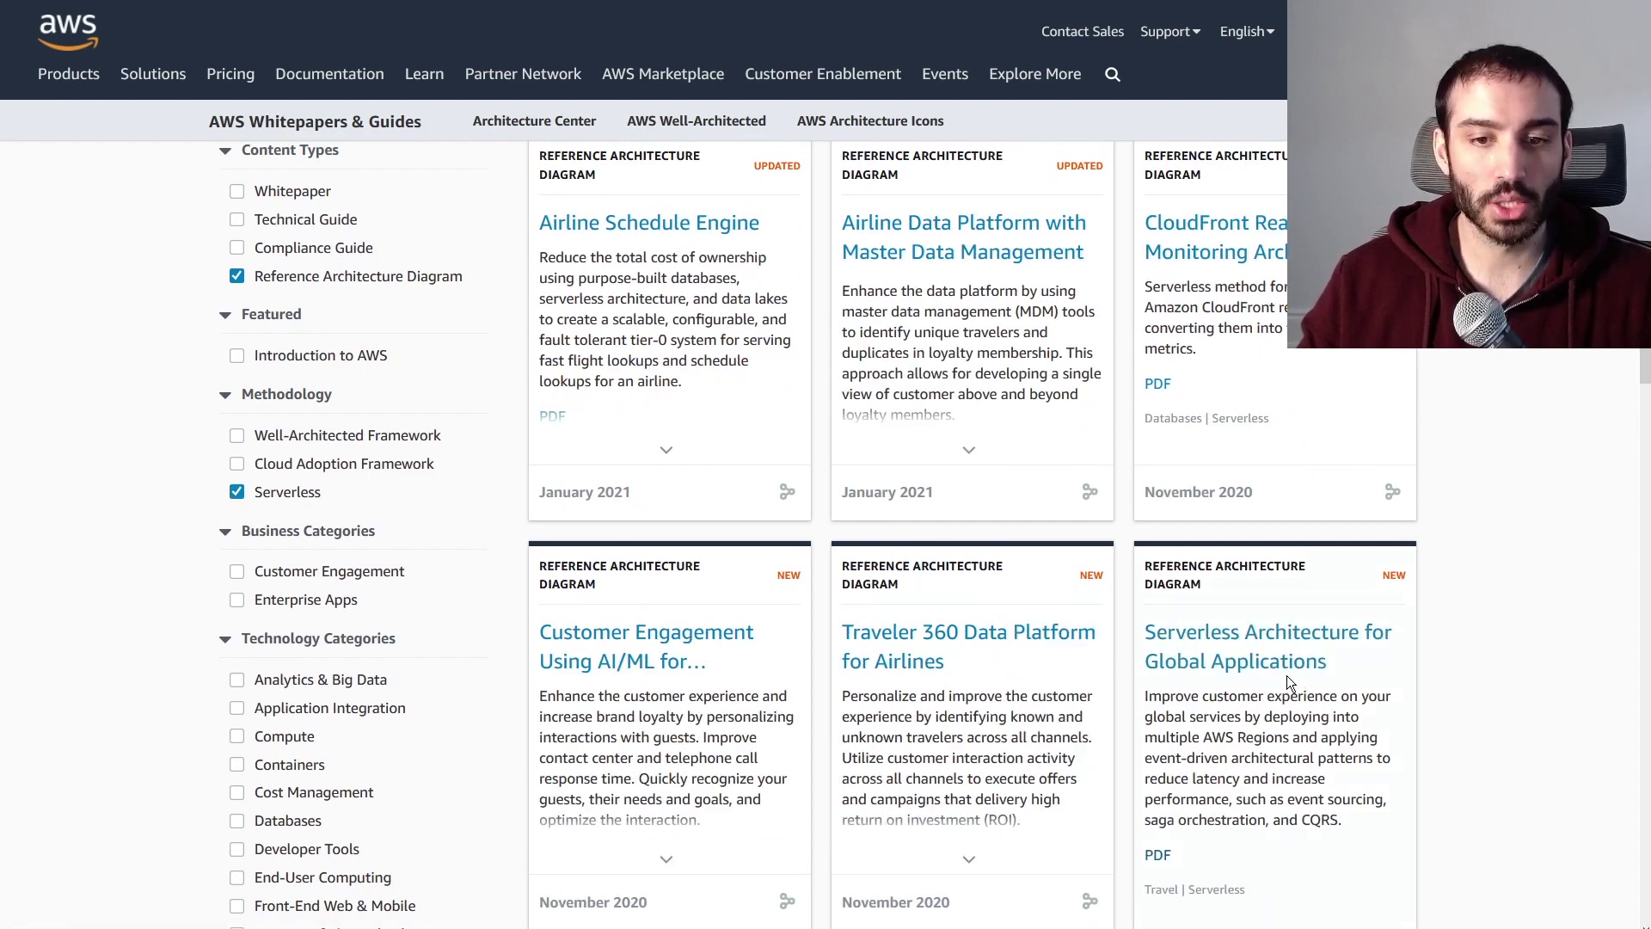
left_click(1264, 652)
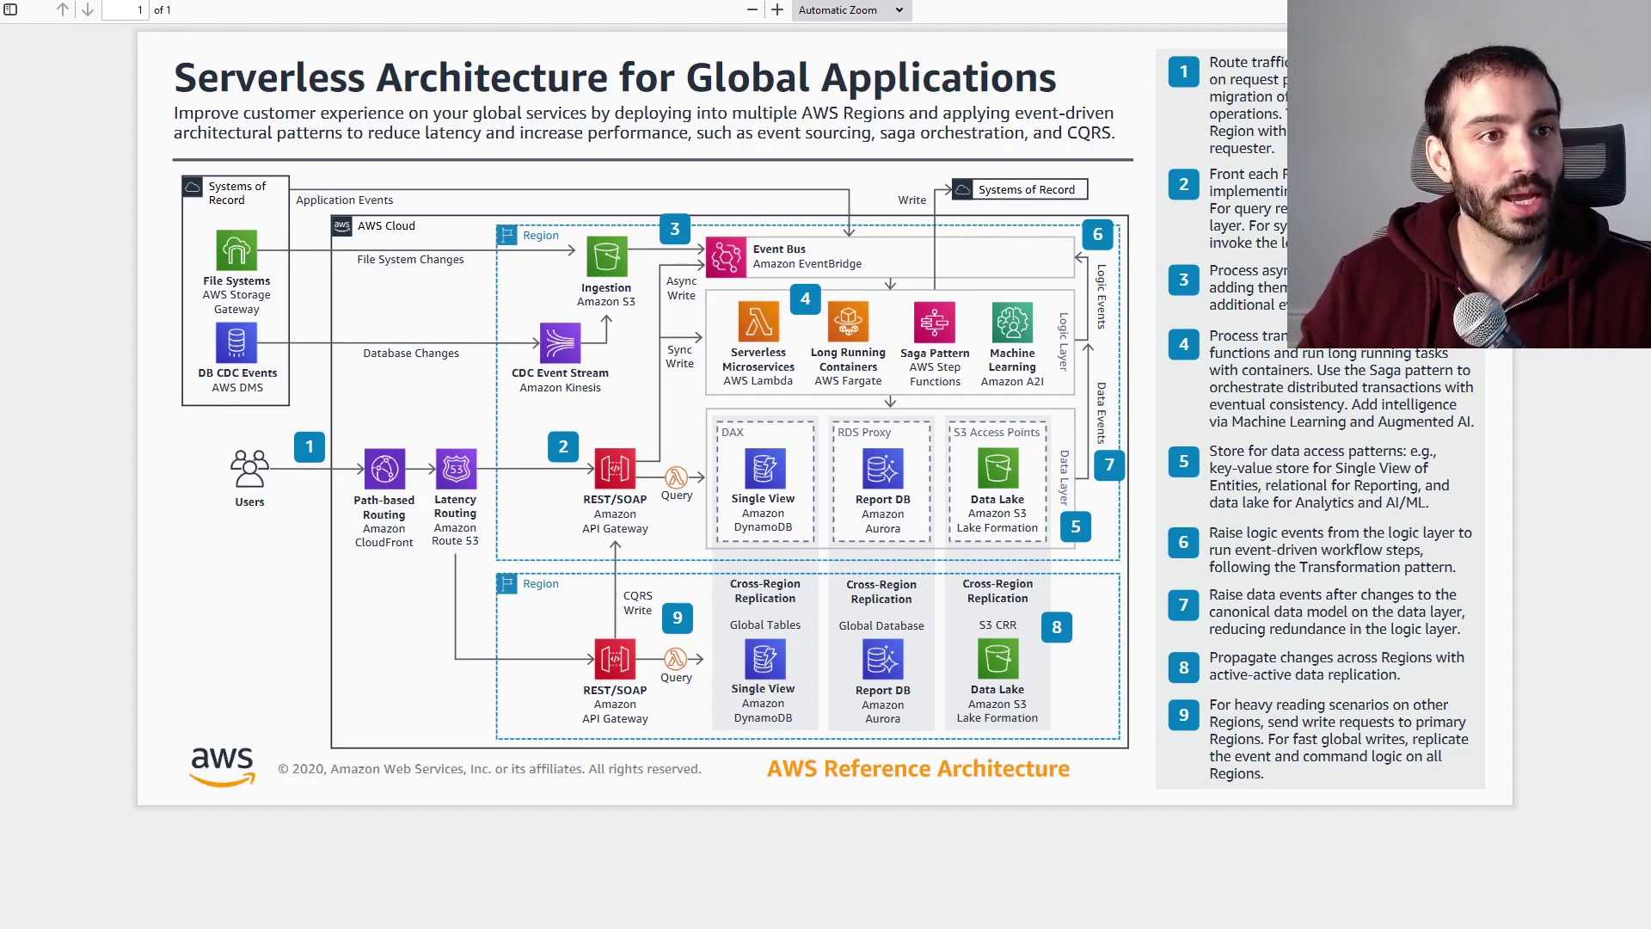
Leave the Global Applications PDF for the serverless reference diagram listing.
key("alt+Tab")
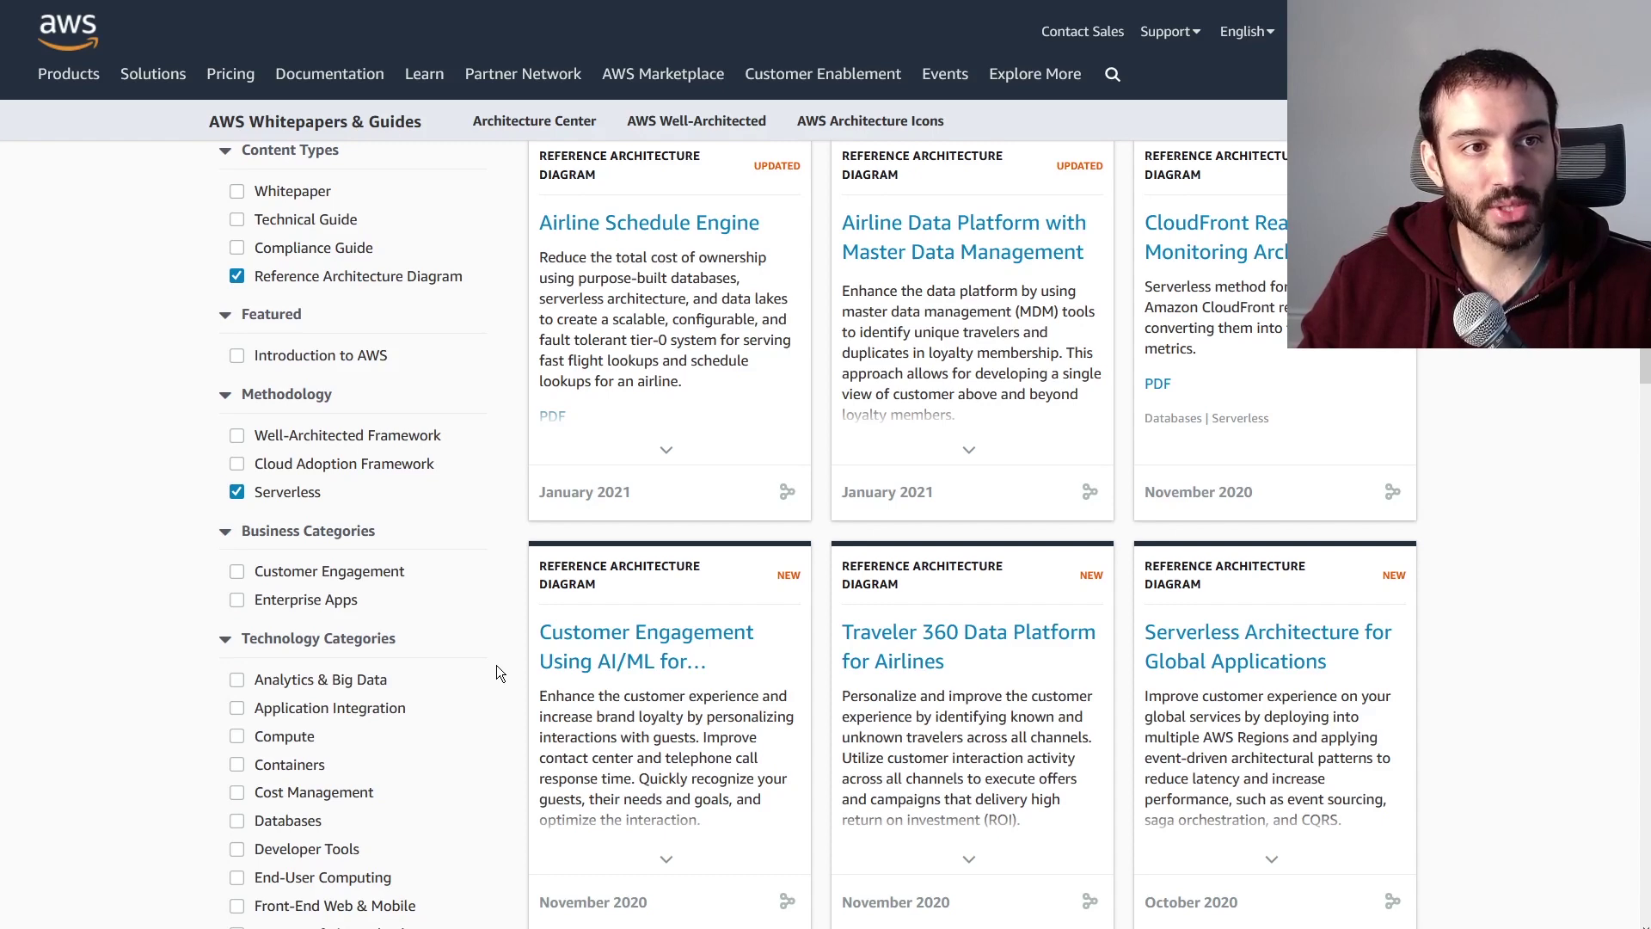
scroll(451, 598, "up", 5)
scroll(284, 643, "up", 3)
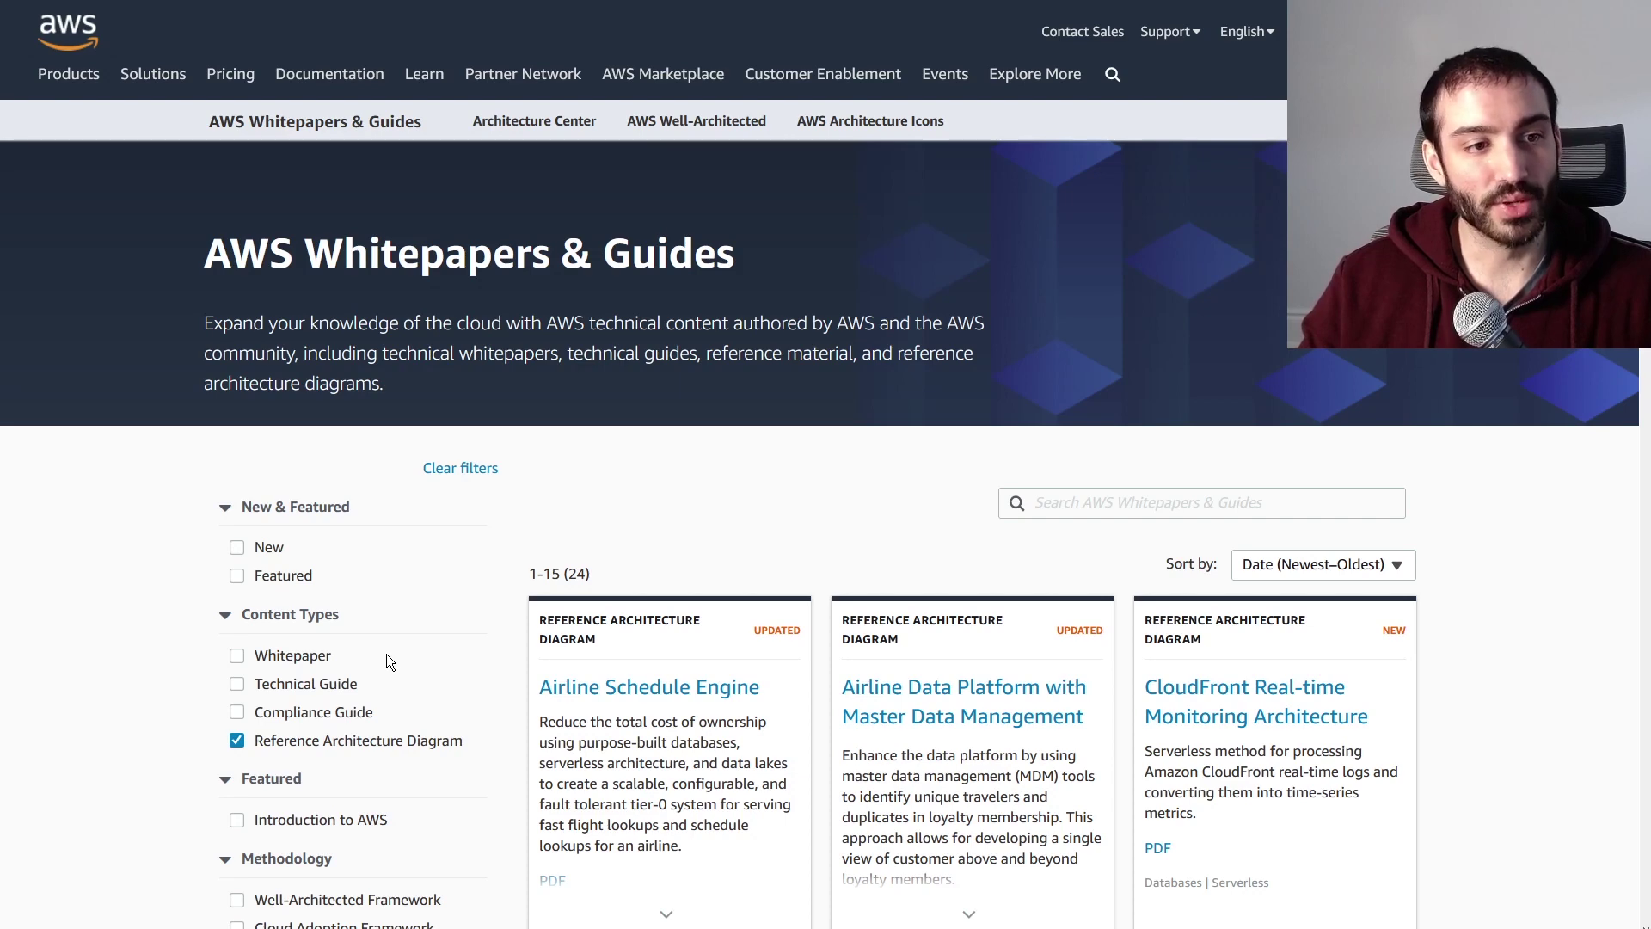
scroll(423, 577, "down", 2)
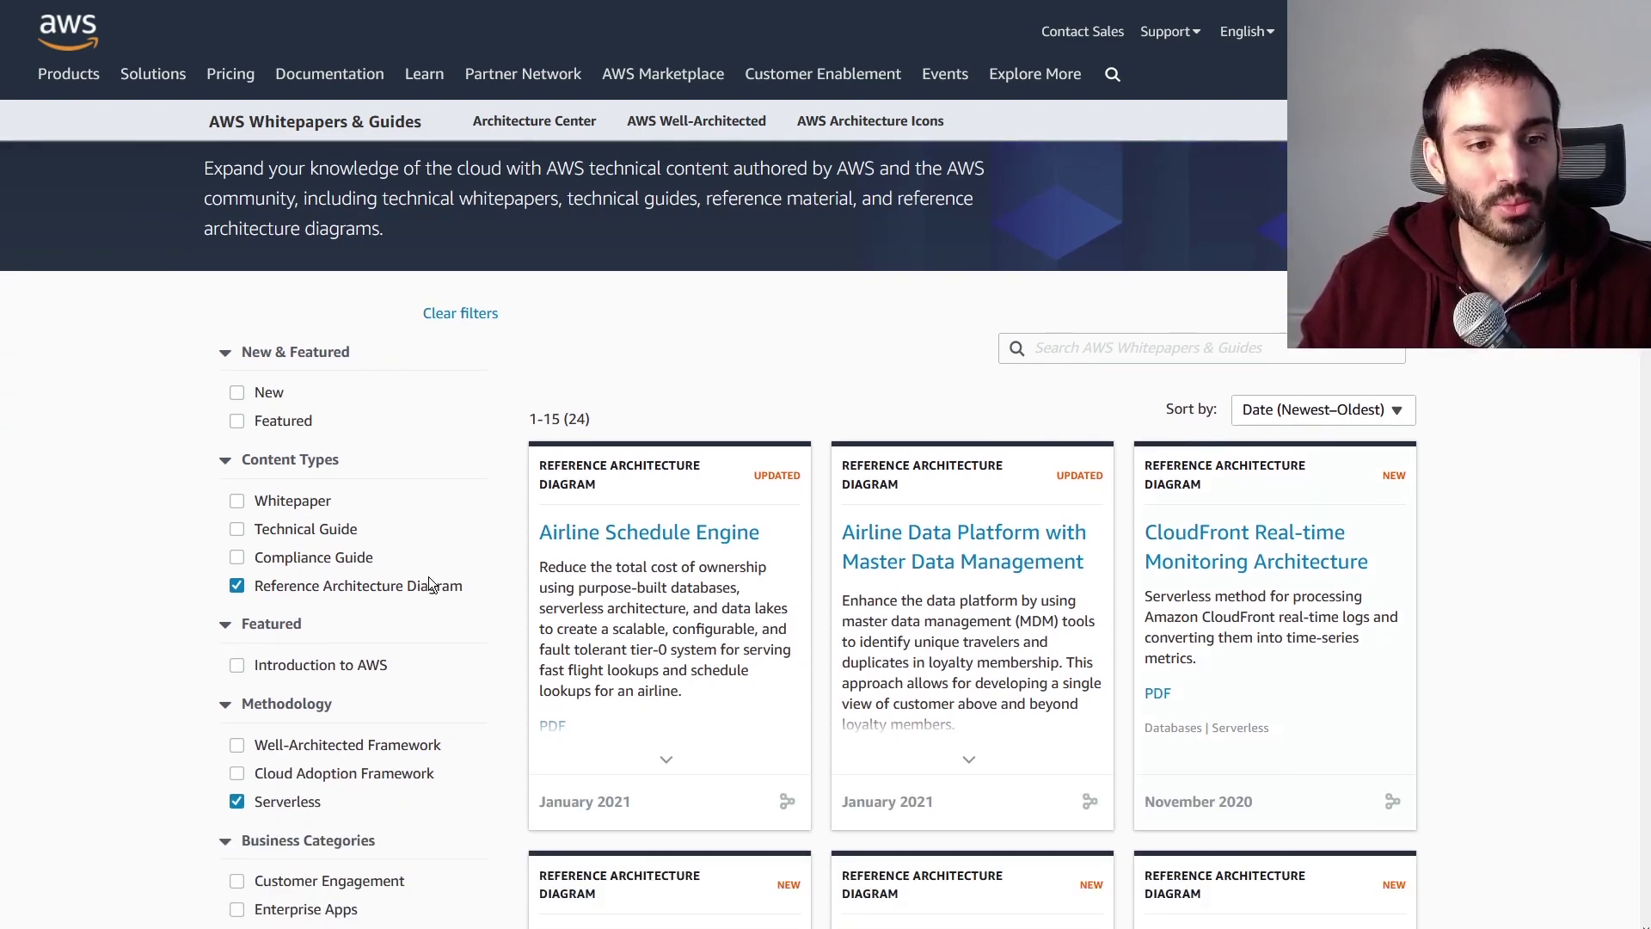
Open the Airline Schedule Engine diagram PDF from the 24 serverless results.
left_click(571, 534)
Click the blank Airline Schedule Engine PDF page while it loads.
left_click(625, 542)
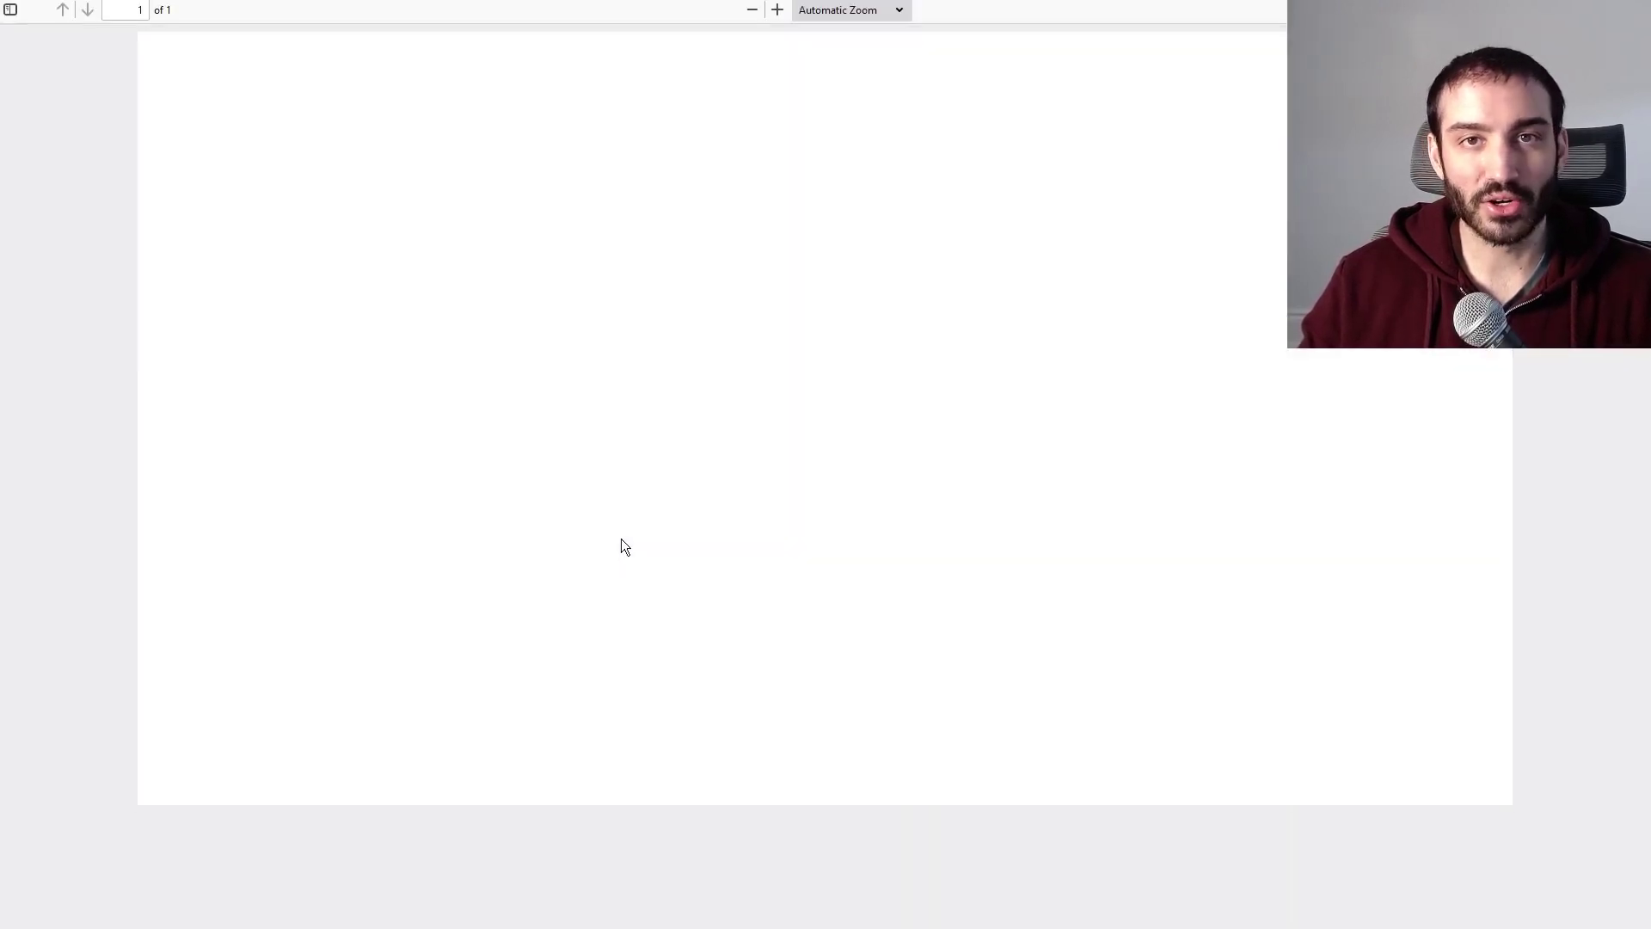